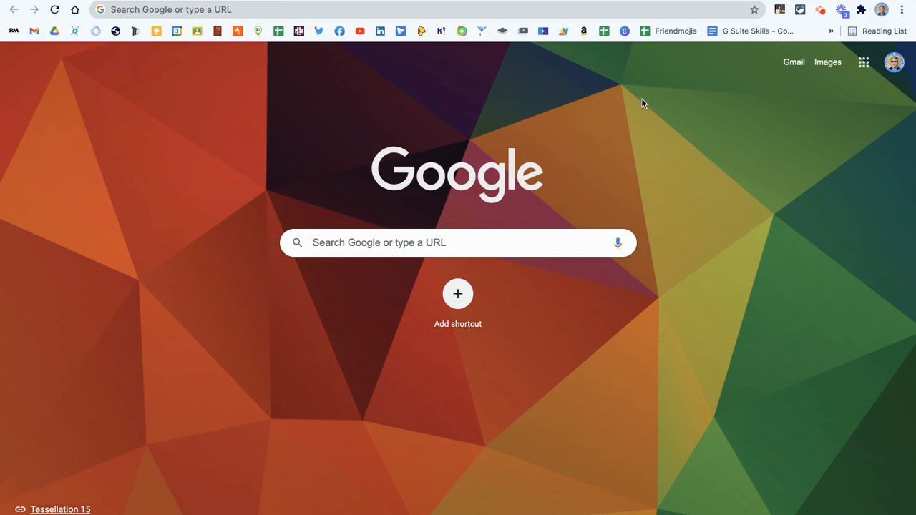
Go to Google Calendar at calendar.google.com
left_click(865, 66)
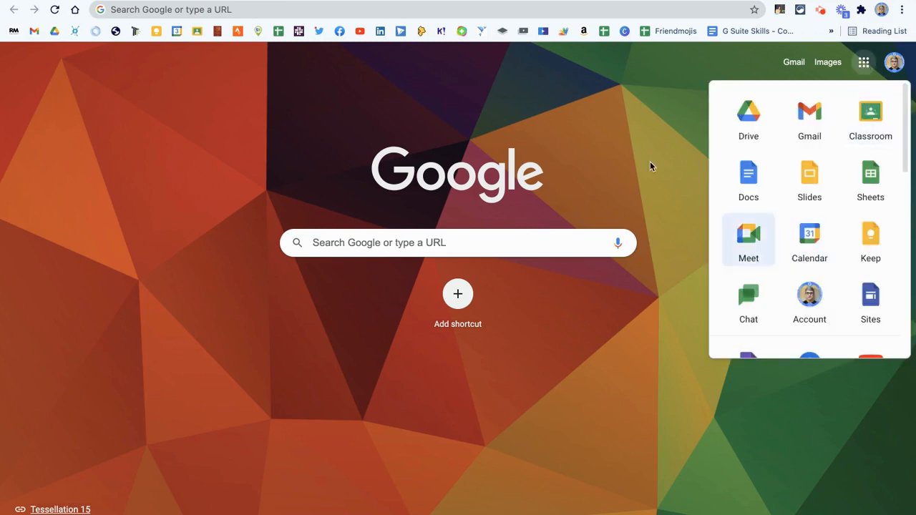
left_click(263, 8)
type("calendar.go")
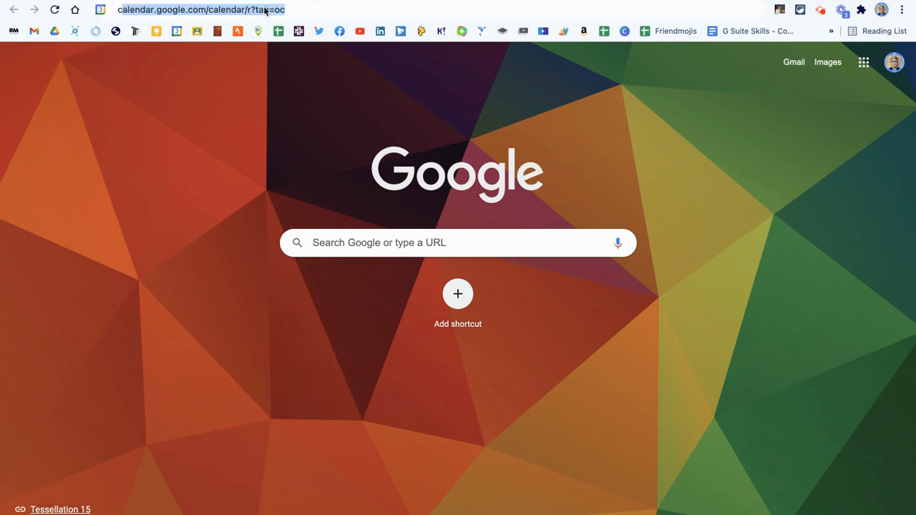
type("ogle.com")
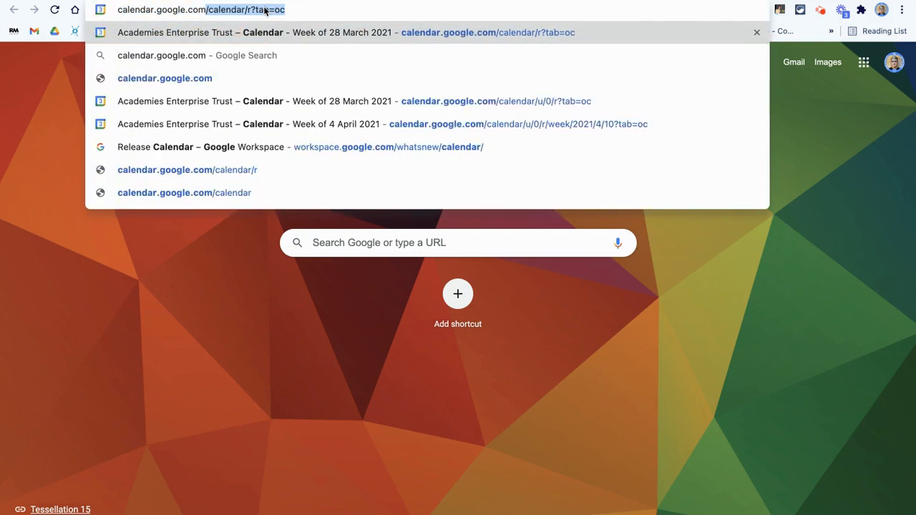
key("Return")
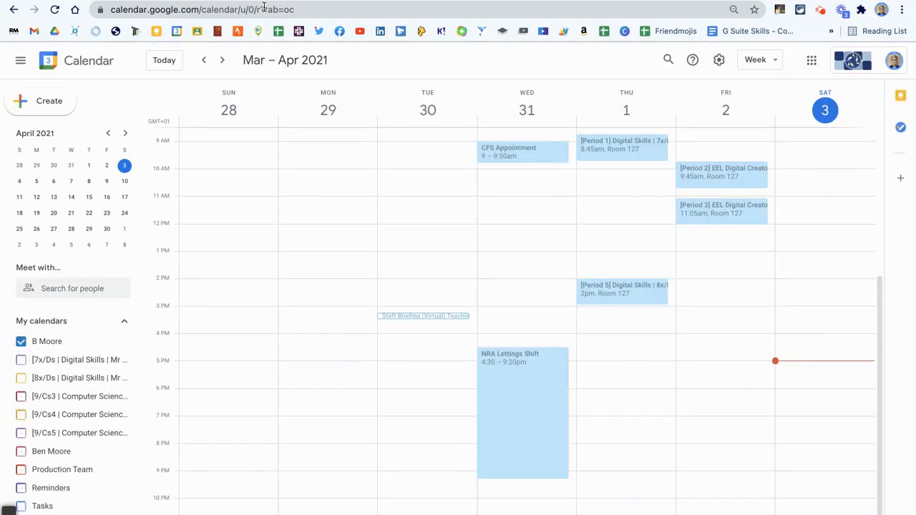
Hide the account's own calendar and draft an event titled "Google Meet PD Session" for Wednesday 7 April 2021, 1:00–1:50pm
left_click(21, 342)
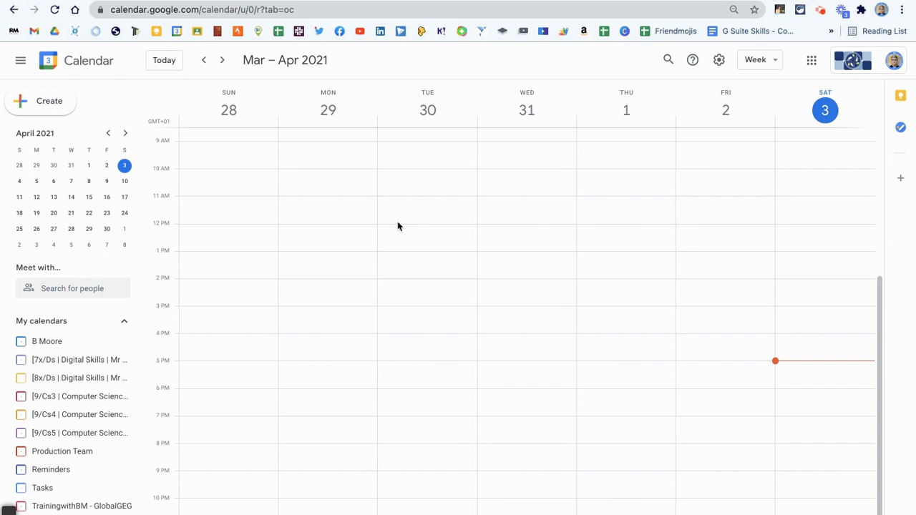
left_click(222, 60)
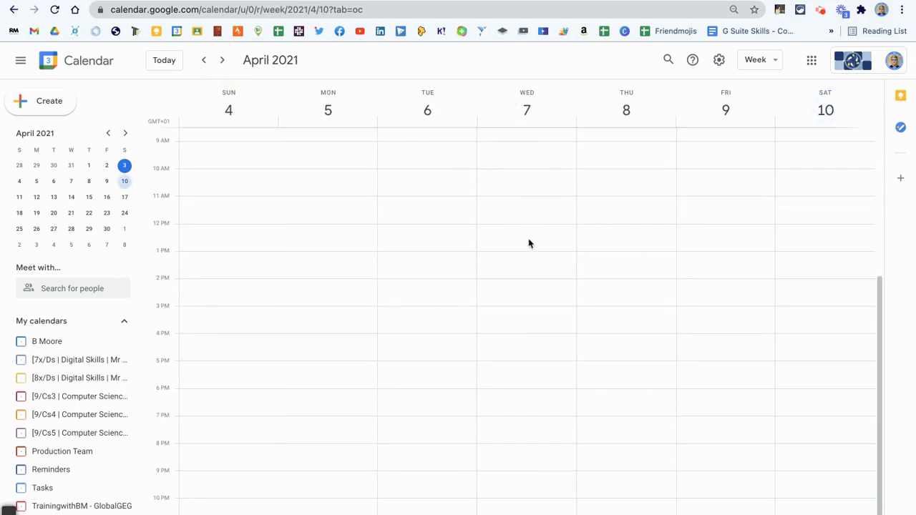
left_click(523, 257)
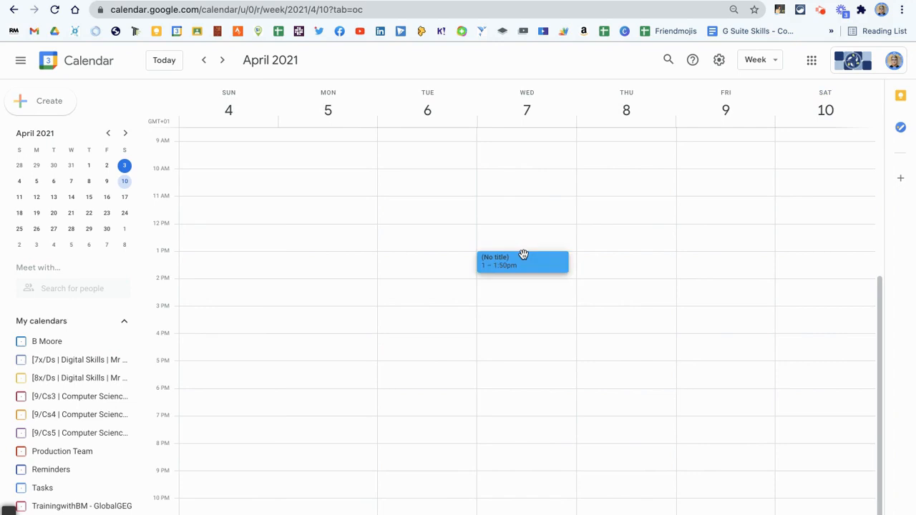
type("Googlel")
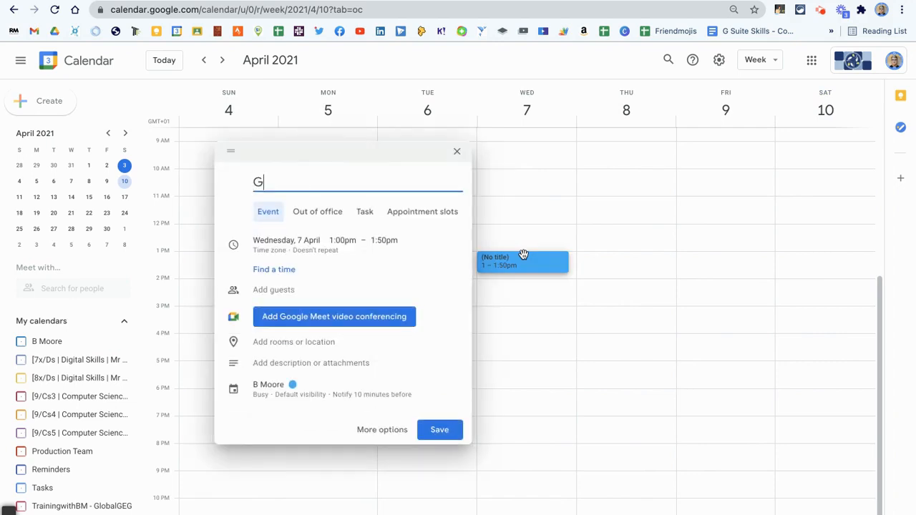
key("BackSpace")
key("BackSpace")
type("Meet PD Session")
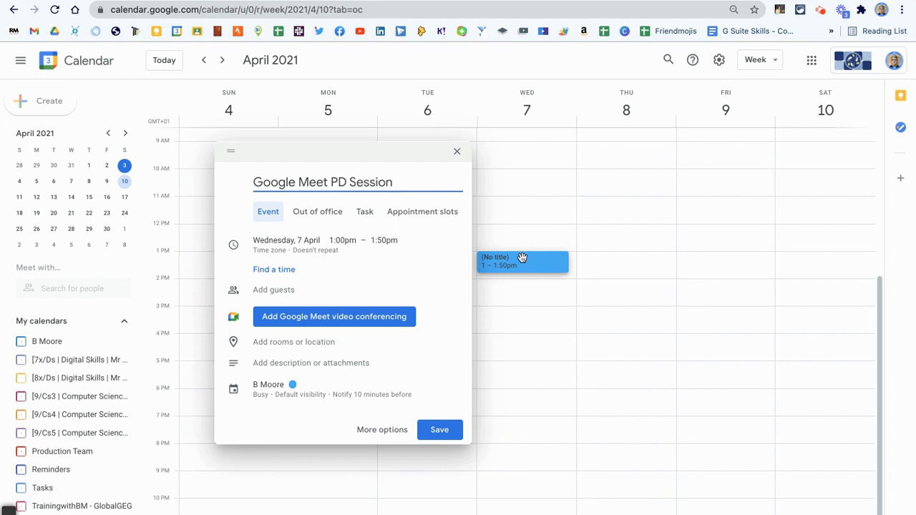
Add four colleagues as guests to the Google Meet PD Session event
left_click(280, 289)
type("dw")
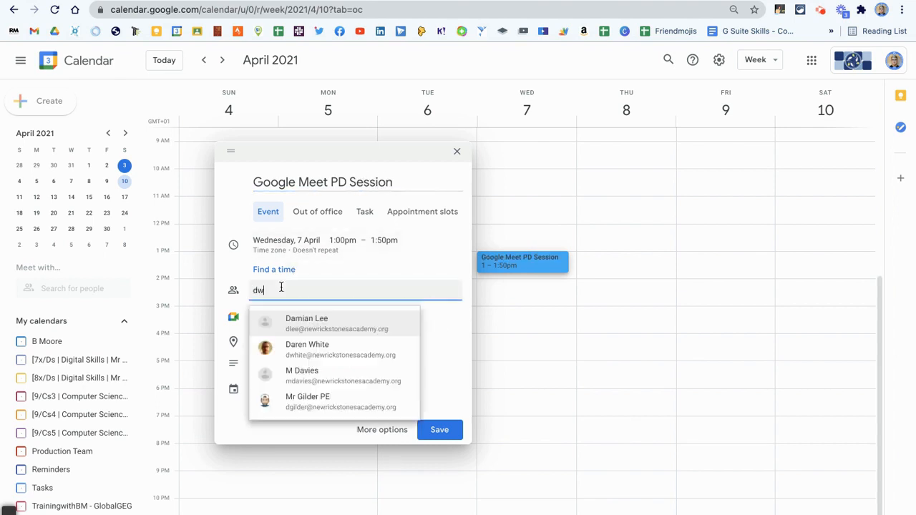
key("Return")
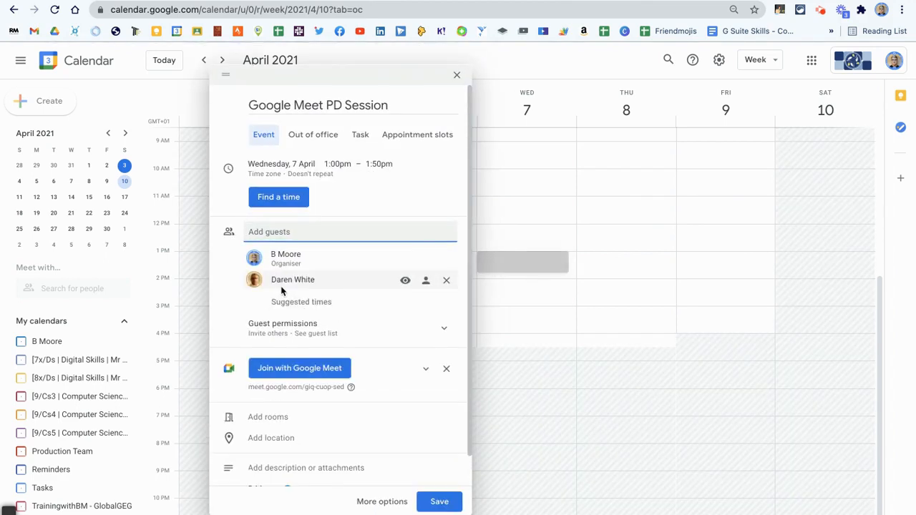
type("lta")
key("Return")
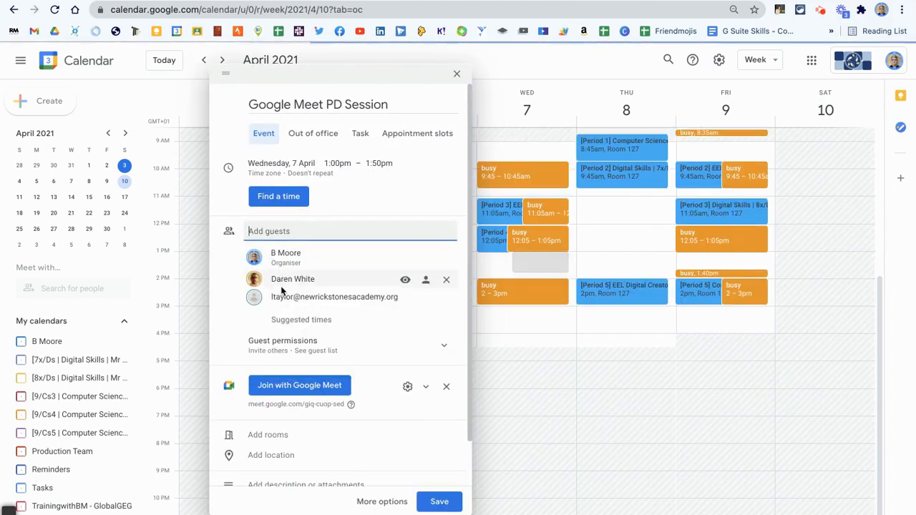
type("rspar")
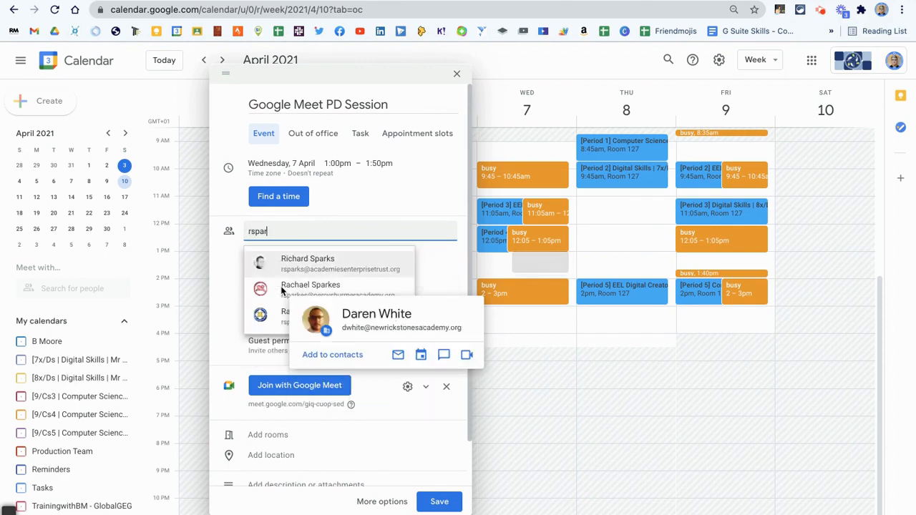
key("Return")
type("bmoore")
key("Return")
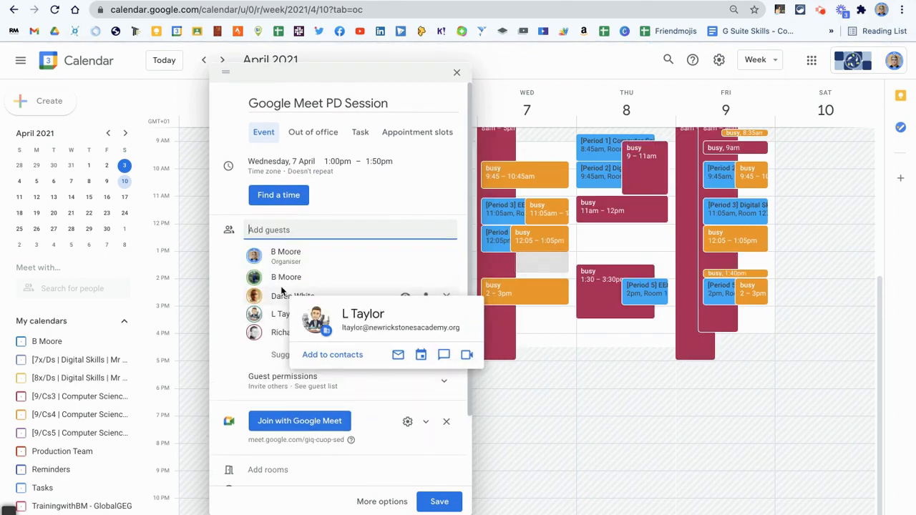
Open the breakout room setup in the video meeting's settings and move the first guest in Breakout 2 to Breakout 1
scroll(373, 202, "down", 3)
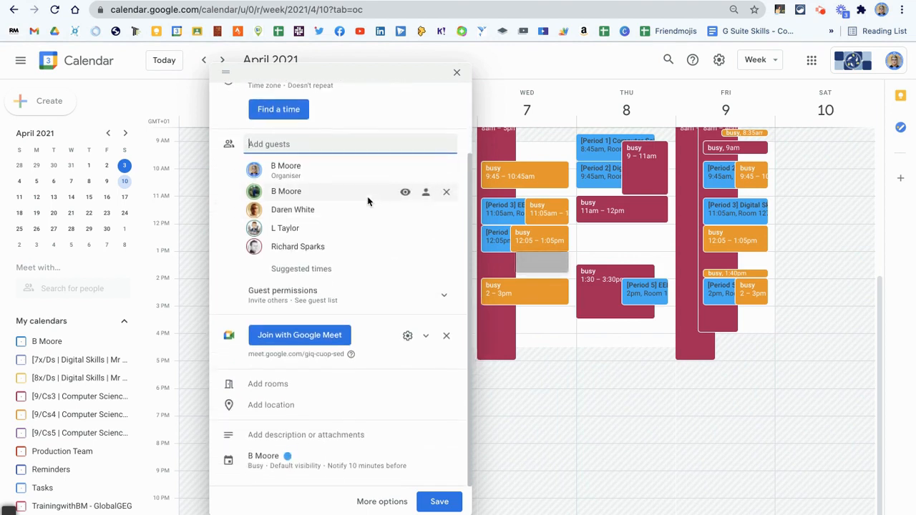
left_click(408, 336)
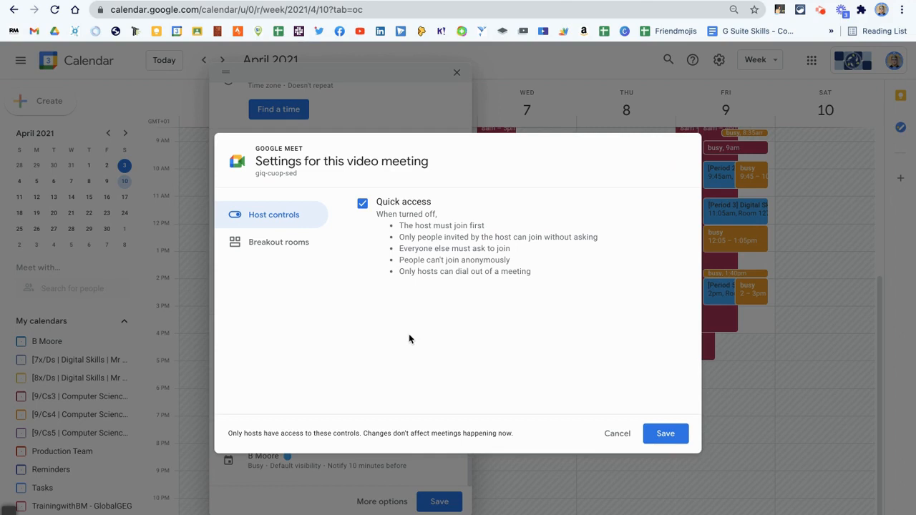
left_click(322, 248)
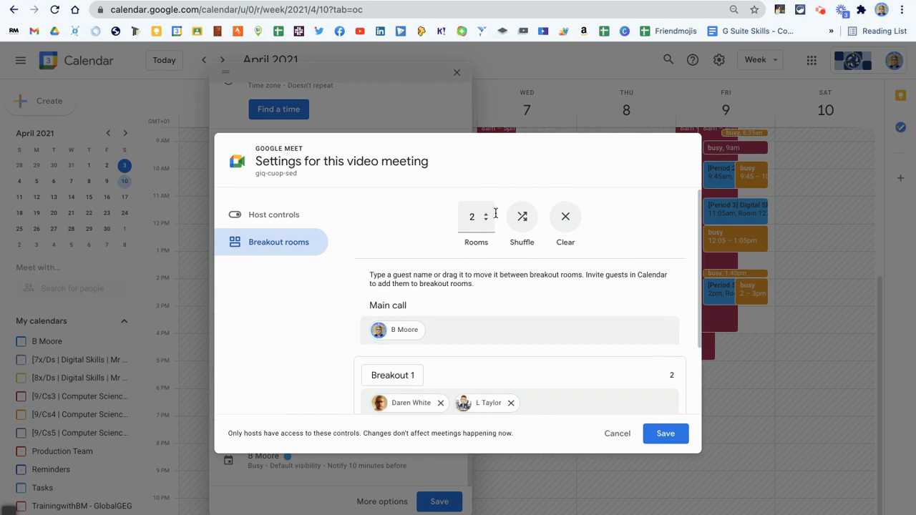
scroll(491, 293, "down", 1)
scroll(491, 294, "down", 3)
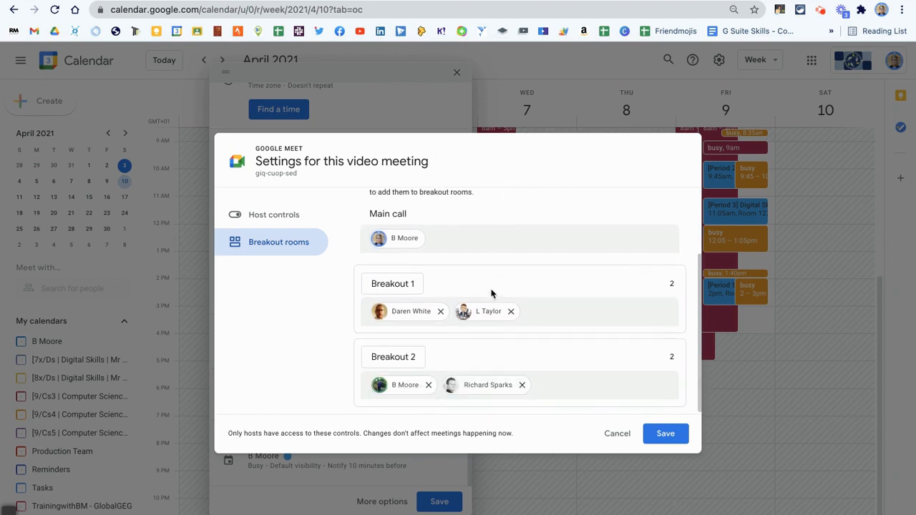
left_click_drag(406, 390, 543, 321)
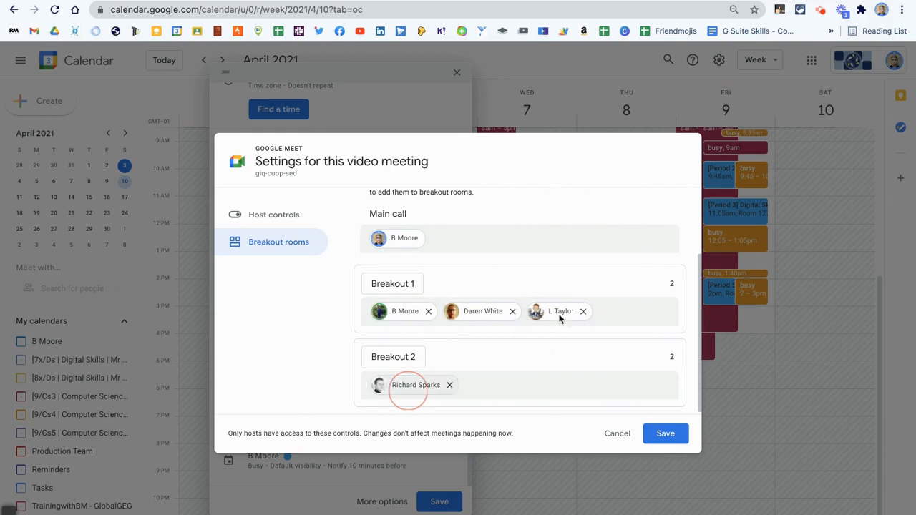
scroll(452, 283, "up", 3)
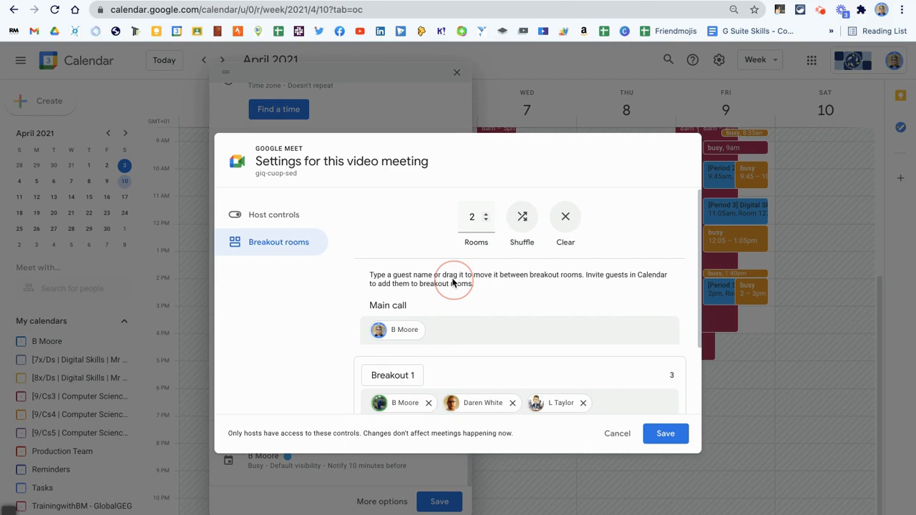
Save the breakout room settings and the Google Meet PD Session event
scroll(678, 331, "down", 3)
left_click(665, 433)
left_click(439, 503)
left_click(505, 311)
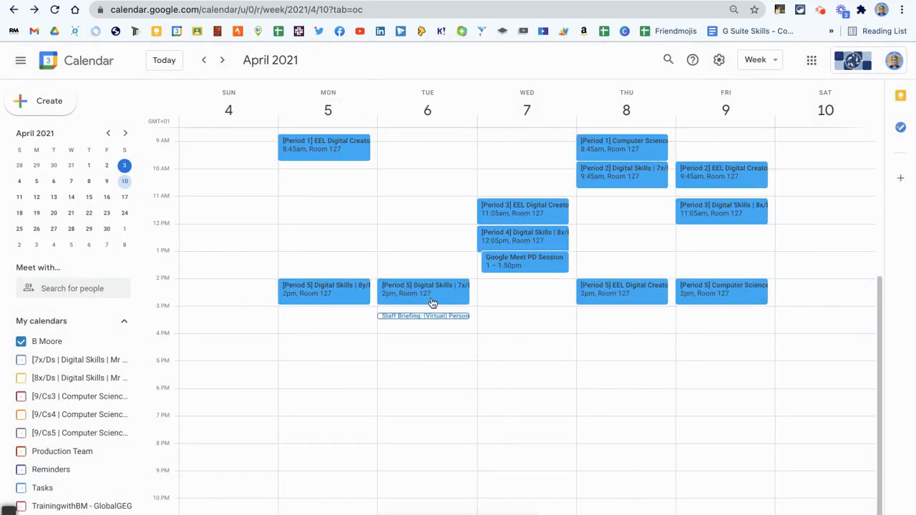
Toggle the account's own calendar off and on, and open the details of the Google Meet PD Session event
left_click(21, 341)
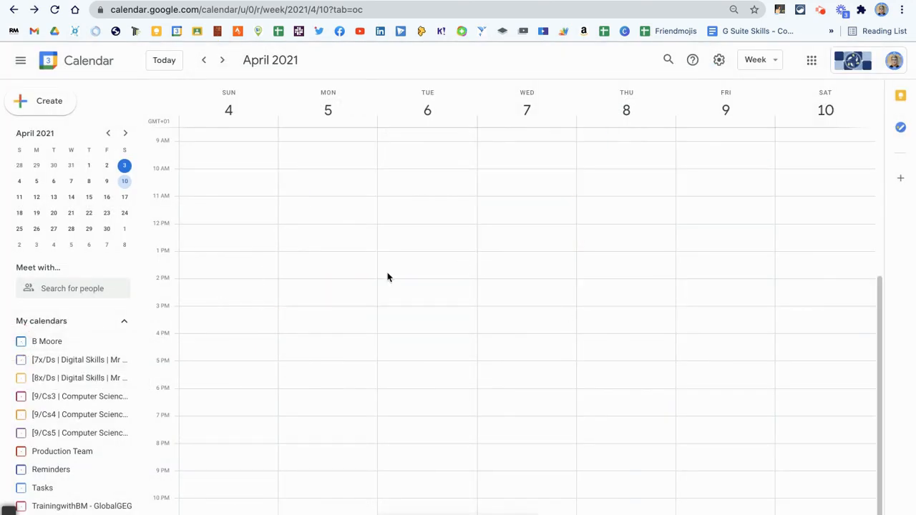
left_click(20, 341)
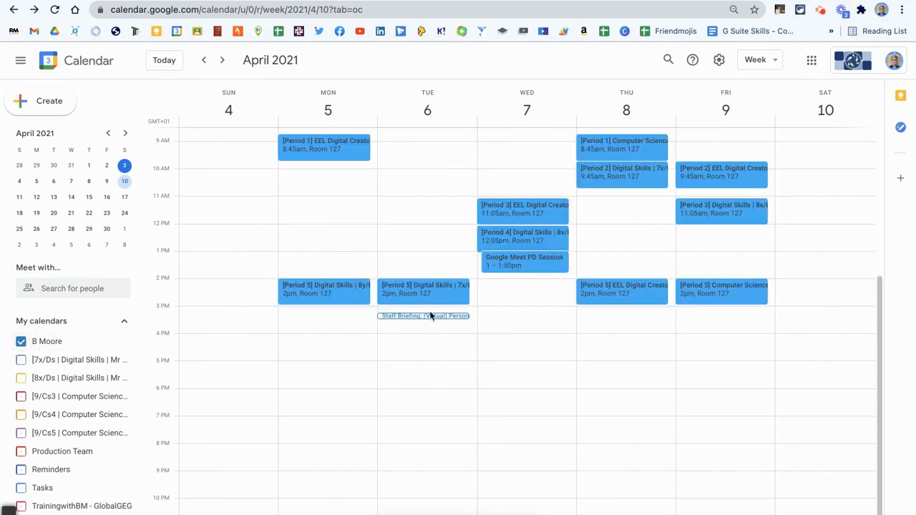
left_click(510, 266)
mouse_move(383, 291)
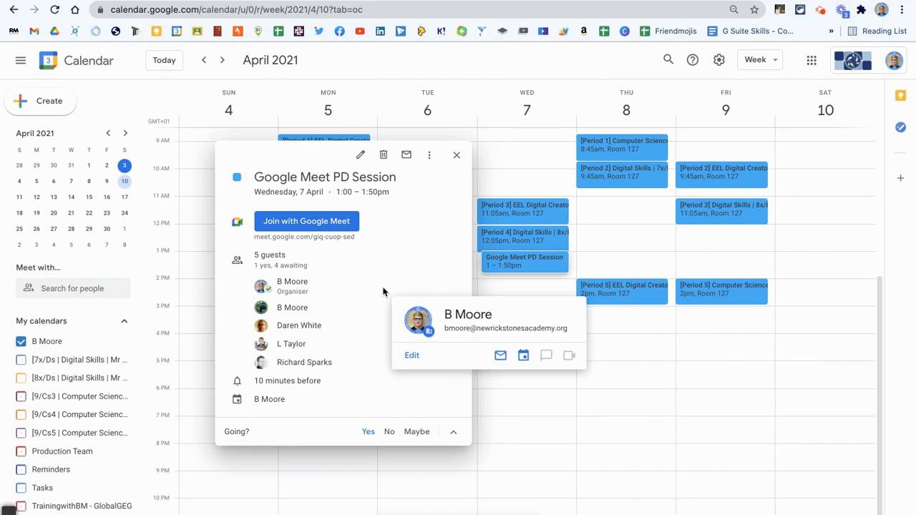